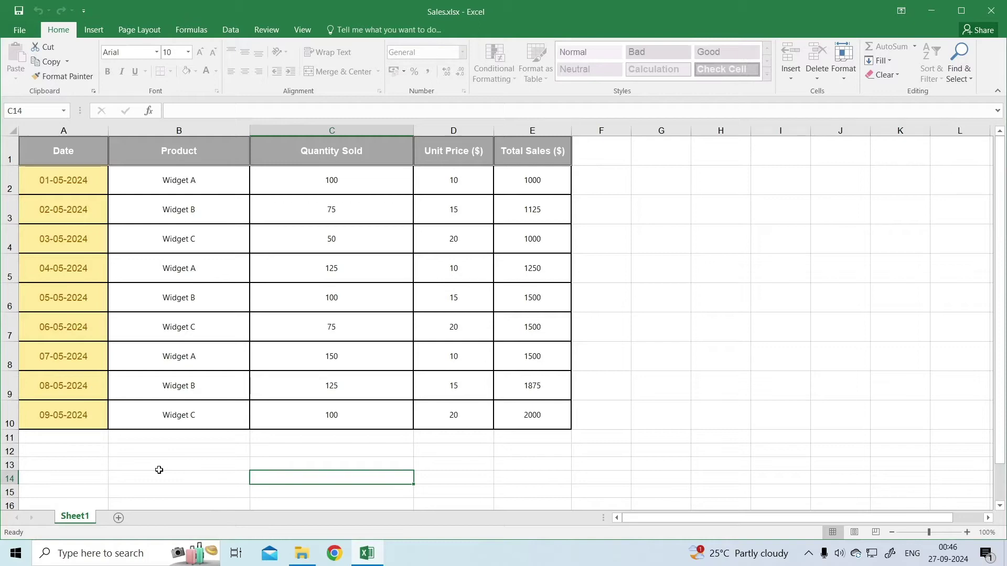
- Unprotect Sheet1 from its tab's context menu by entering the sheet password
{"action": "right_click", "coordinate": [77, 520]}
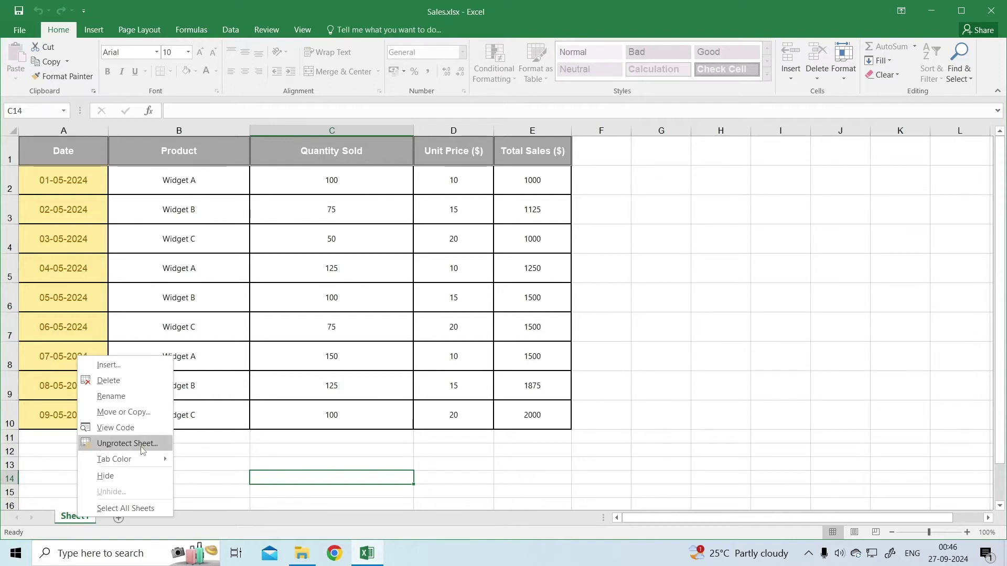
{"action": "left_click", "coordinate": [141, 444]}
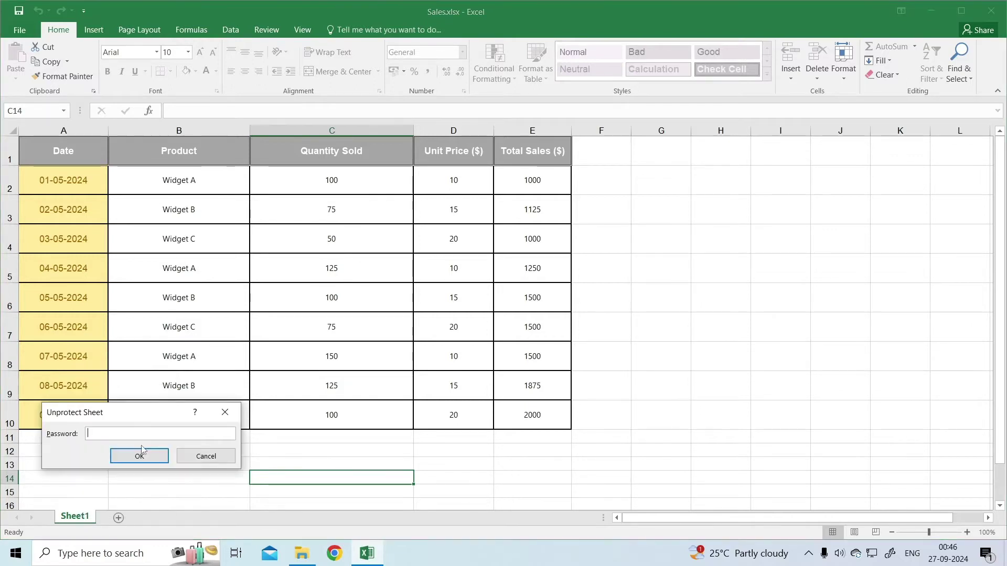
{"action": "type", "text": "1234"}
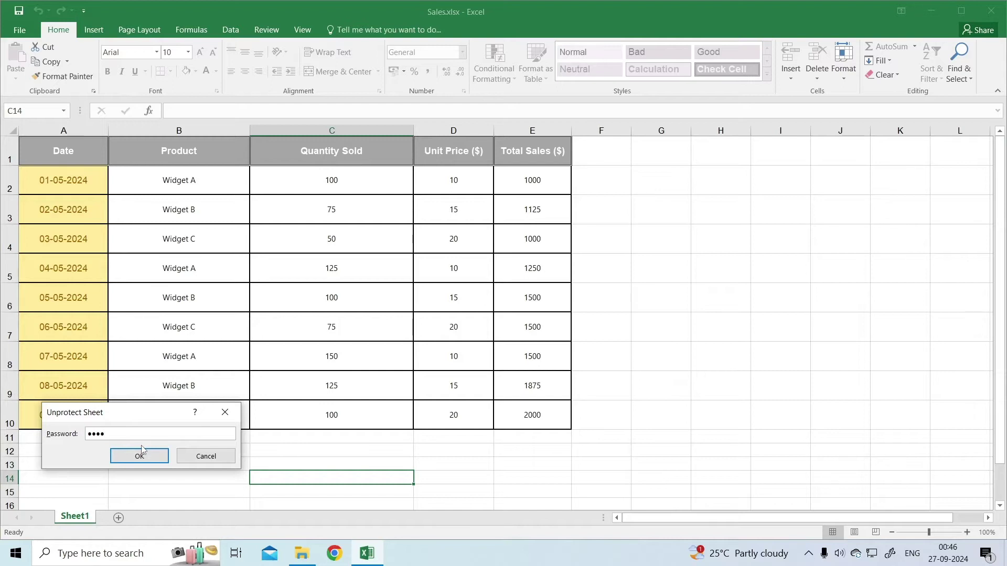
{"action": "left_click", "coordinate": [139, 456]}
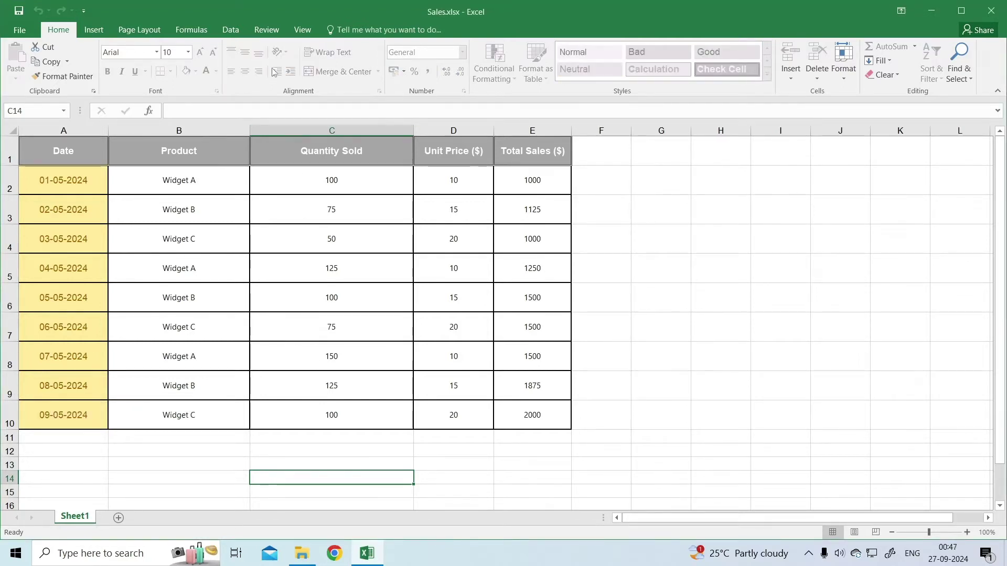
- Unprotect the sheet again from the Review ribbon using the same password
{"action": "left_click", "coordinate": [267, 30]}
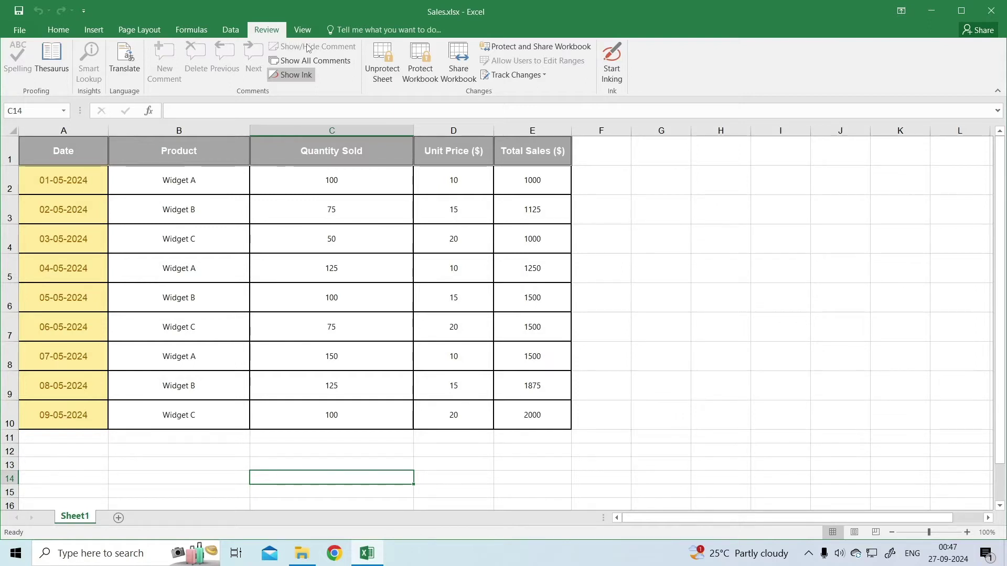
{"action": "left_click", "coordinate": [382, 76]}
{"action": "type", "text": "1234"}
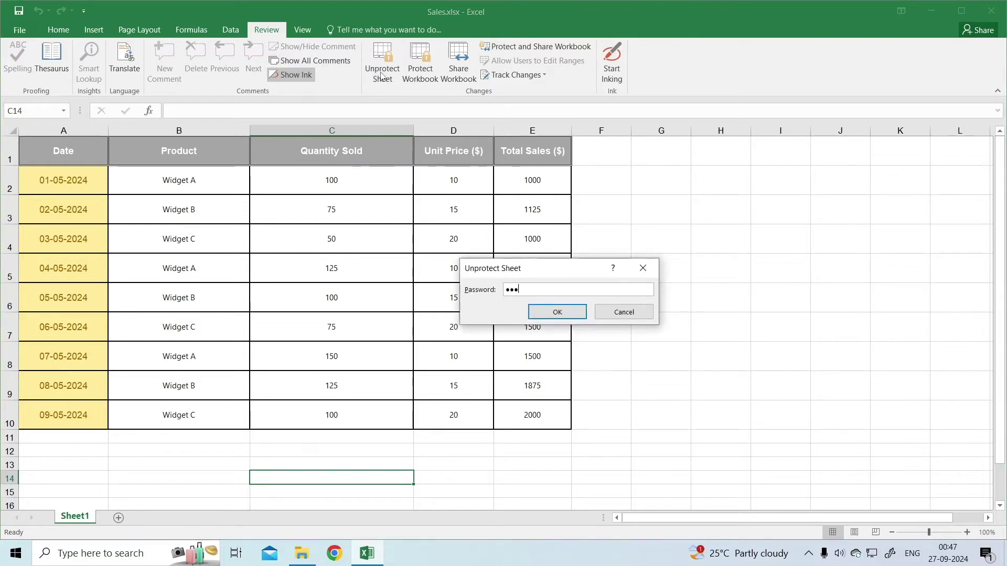
{"action": "left_click", "coordinate": [560, 312]}
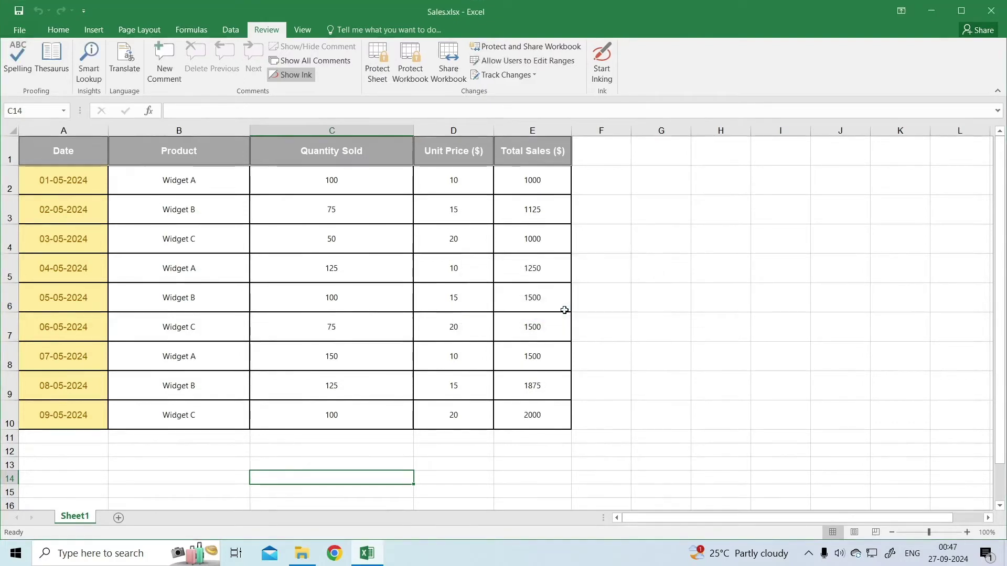
- Remove Sheet1's protection via Home > Format > Unprotect Sheet with the sheet password
{"action": "left_click", "coordinate": [398, 460]}
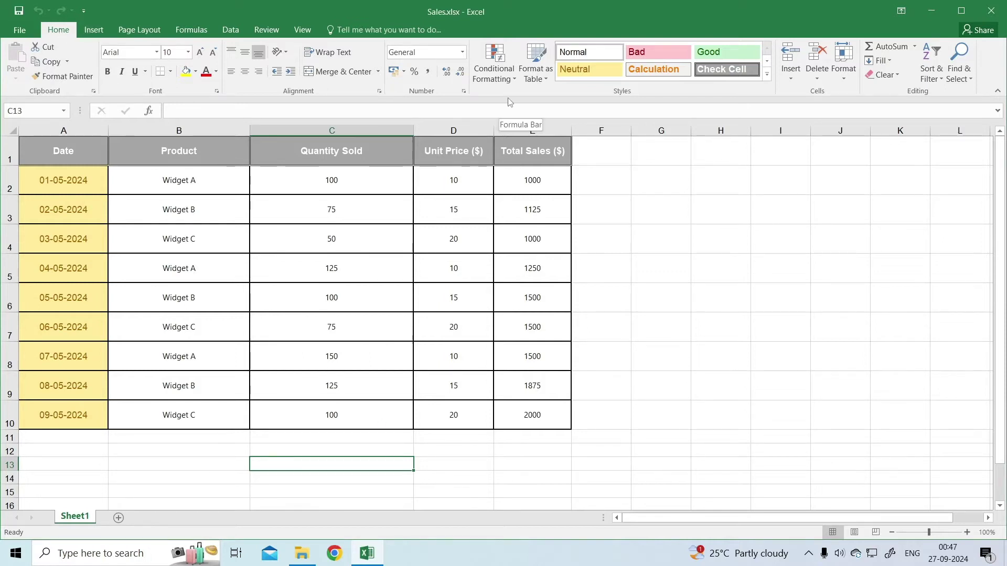
{"action": "left_click", "coordinate": [845, 78]}
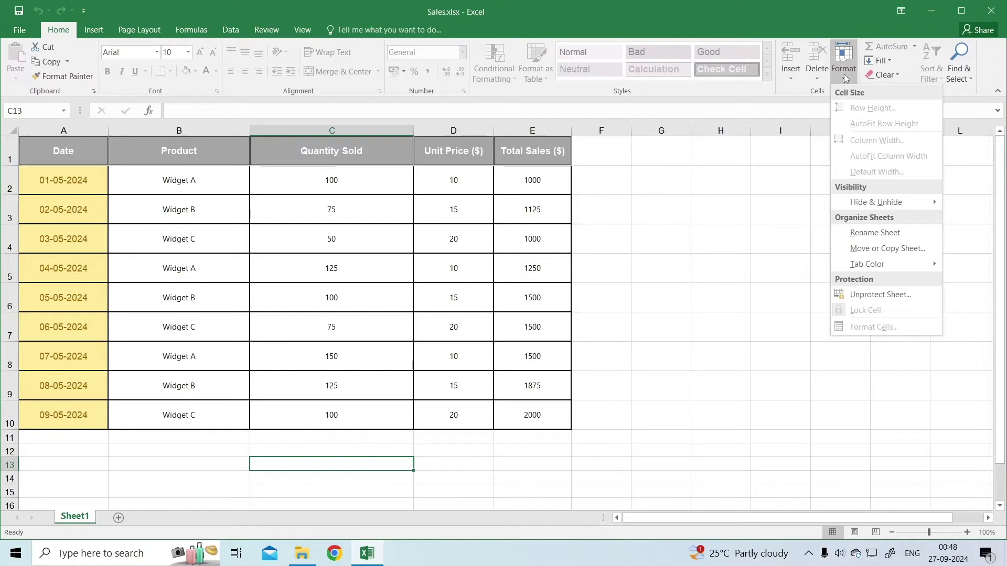
{"action": "left_click", "coordinate": [879, 295]}
{"action": "type", "text": "1234"}
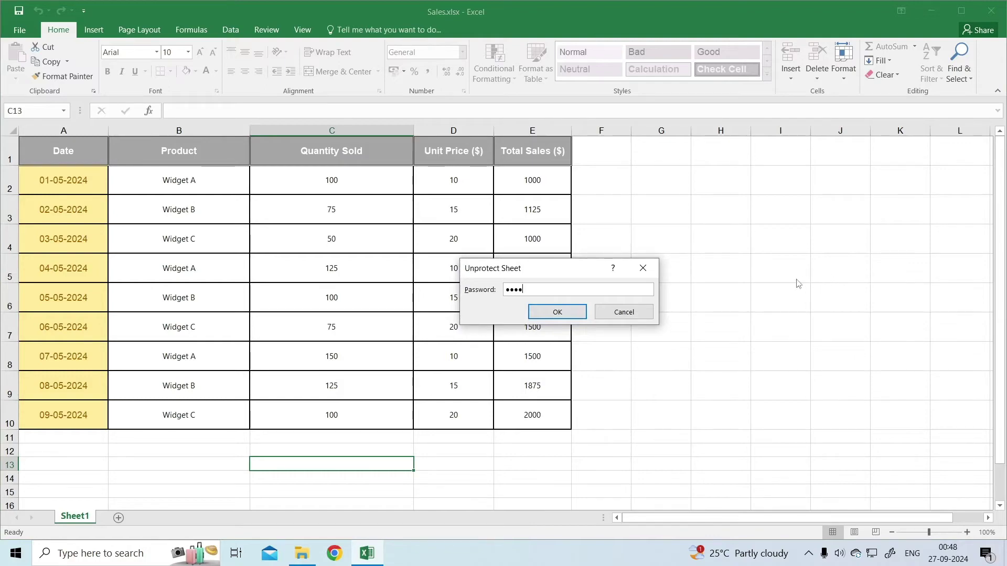
{"action": "left_click", "coordinate": [582, 312]}
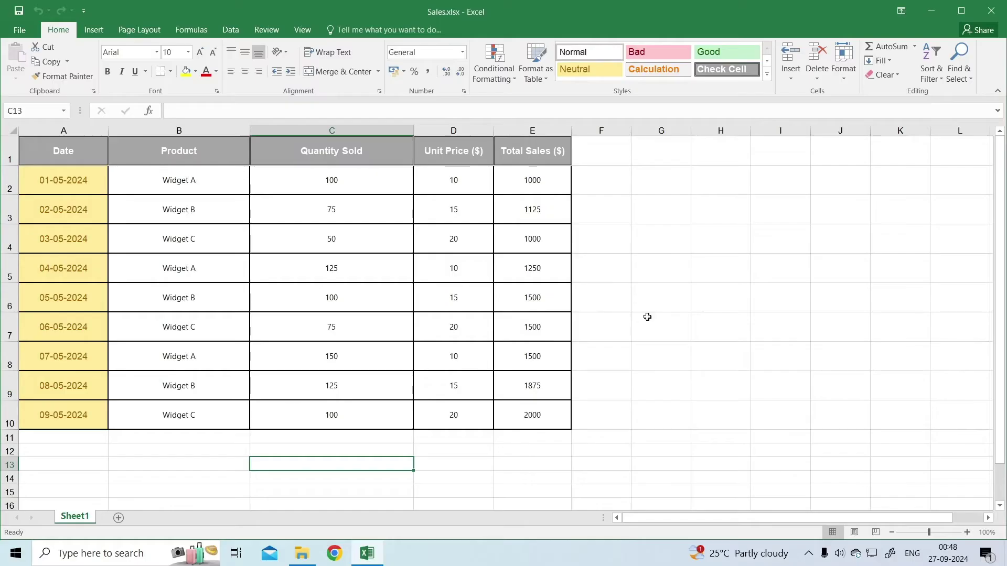
- Format the sales table A1:E10 as General so dates appear as serial numbers
{"action": "left_click", "coordinate": [337, 209]}
{"action": "key", "text": "ctrl+a"}
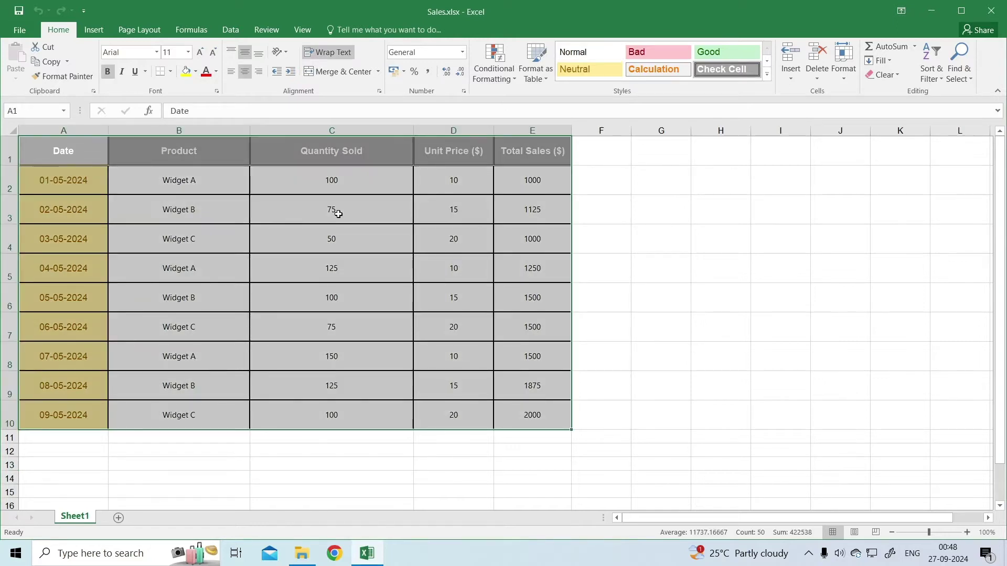
{"action": "right_click", "coordinate": [337, 214]}
{"action": "left_click", "coordinate": [357, 434]}
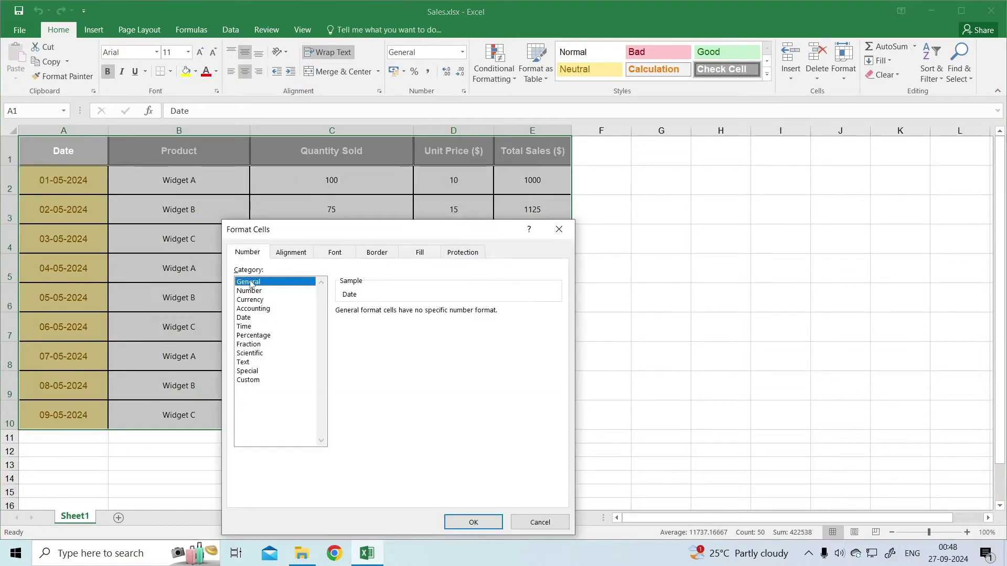
{"action": "left_click", "coordinate": [473, 522]}
{"action": "left_click", "coordinate": [349, 439]}
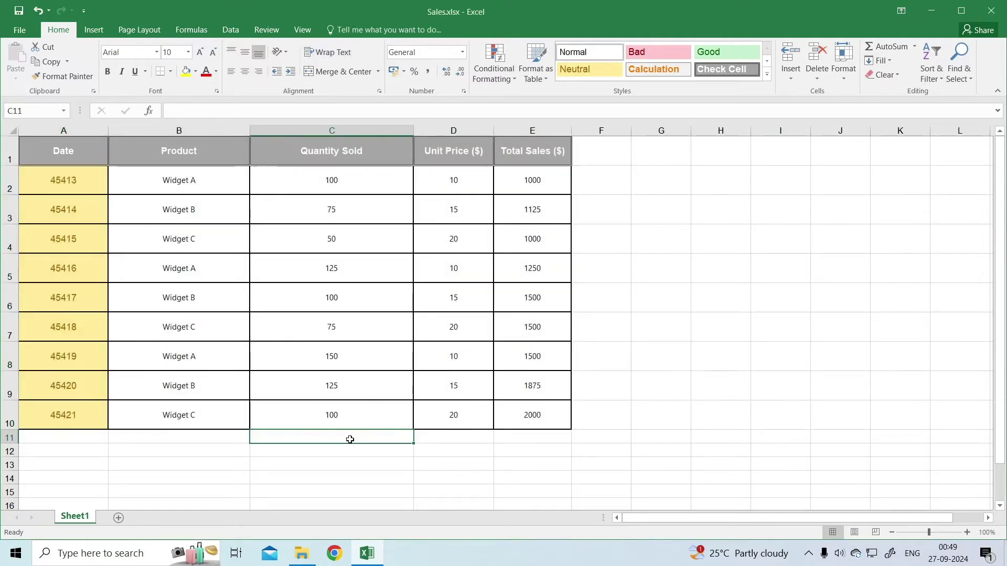
- Copy empty cell C11 and Paste Special it into D11 with Values and Add
{"action": "right_click", "coordinate": [350, 441]}
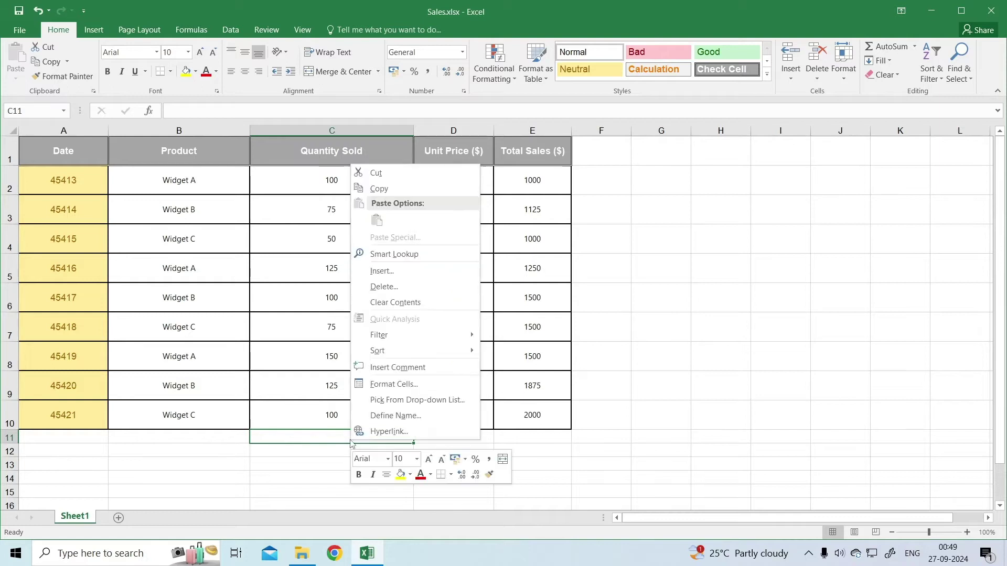
{"action": "left_click", "coordinate": [383, 191]}
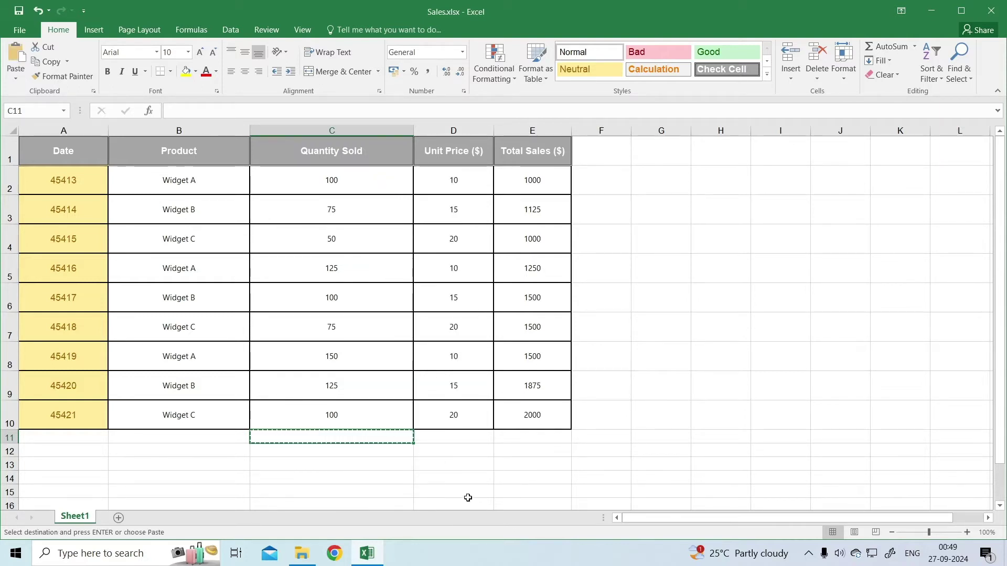
{"action": "left_click", "coordinate": [443, 440]}
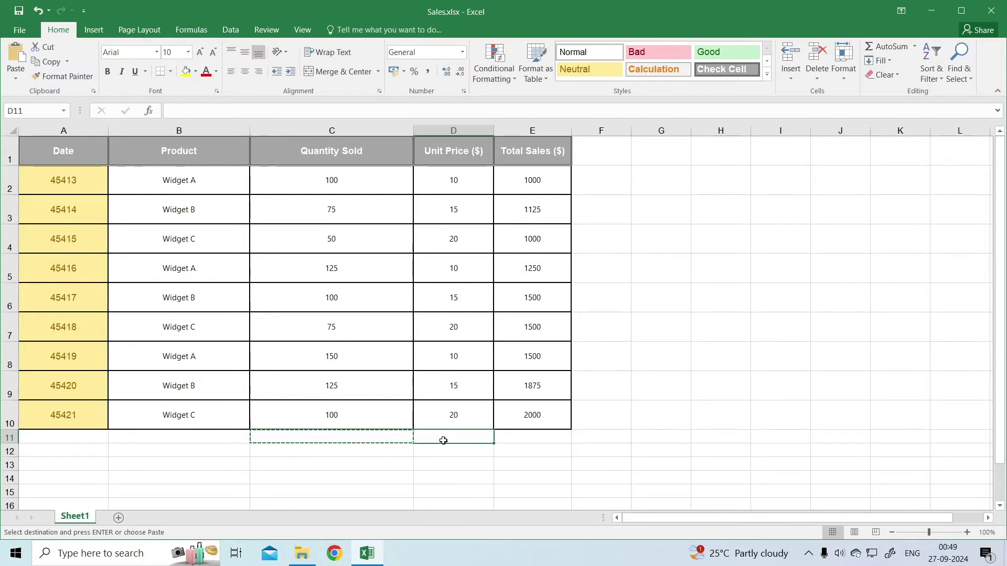
{"action": "key", "text": "ctrl+alt+v"}
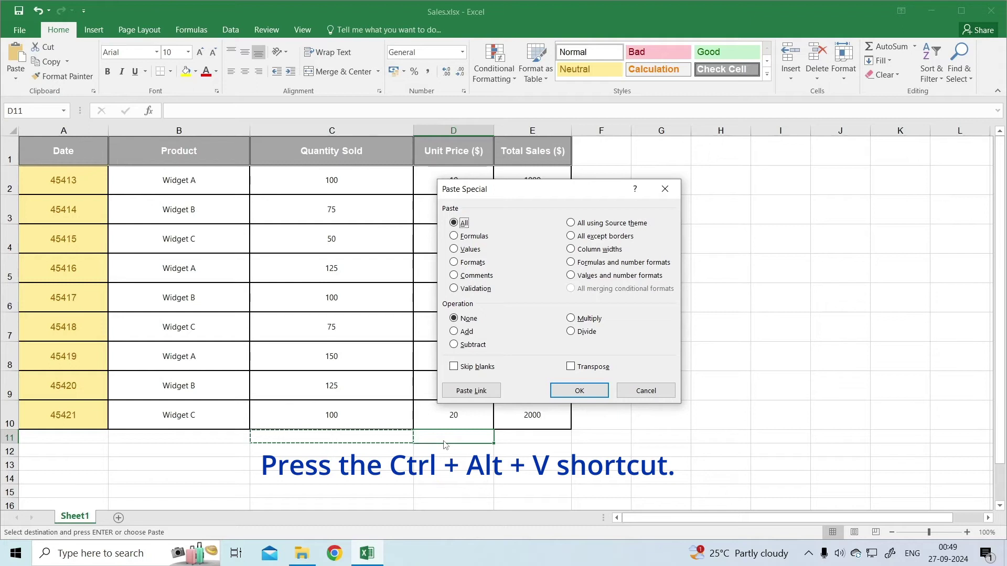
{"action": "left_click", "coordinate": [472, 249]}
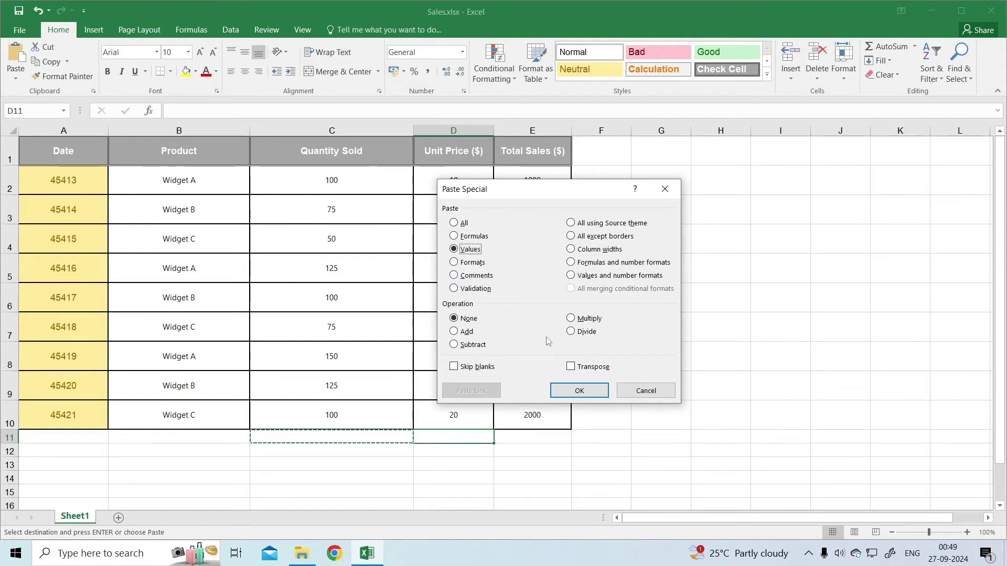
{"action": "left_click", "coordinate": [470, 332]}
{"action": "left_click", "coordinate": [571, 396]}
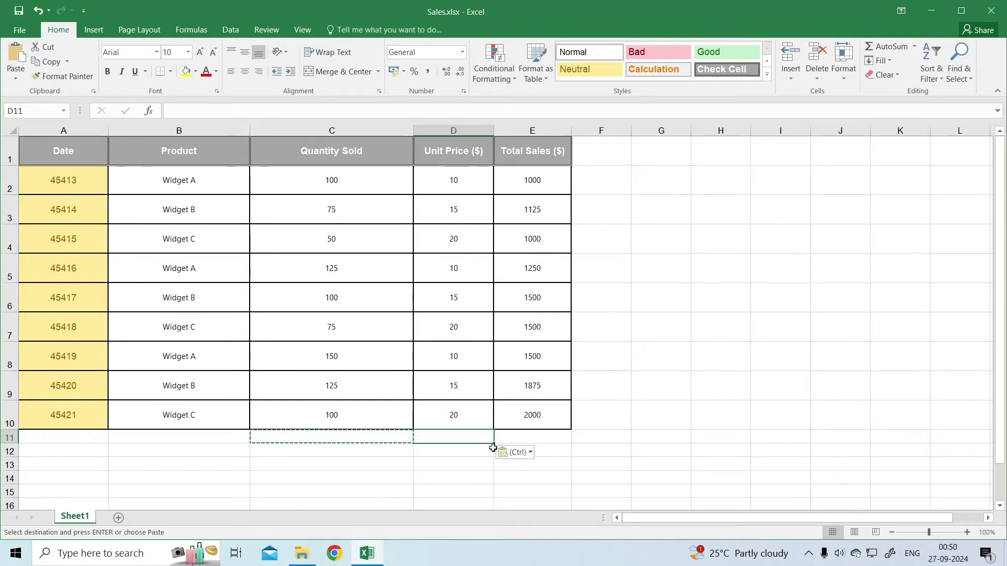
{"action": "key", "text": "ctrl+a"}
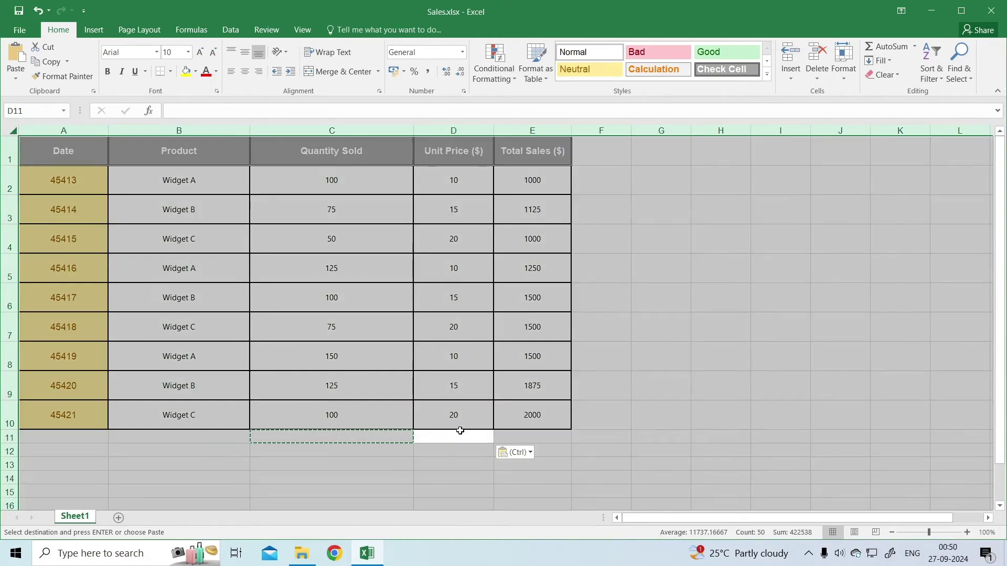
- Copy the entire sales worksheet and create a new blank workbook, Book1
{"action": "right_click", "coordinate": [347, 331]}
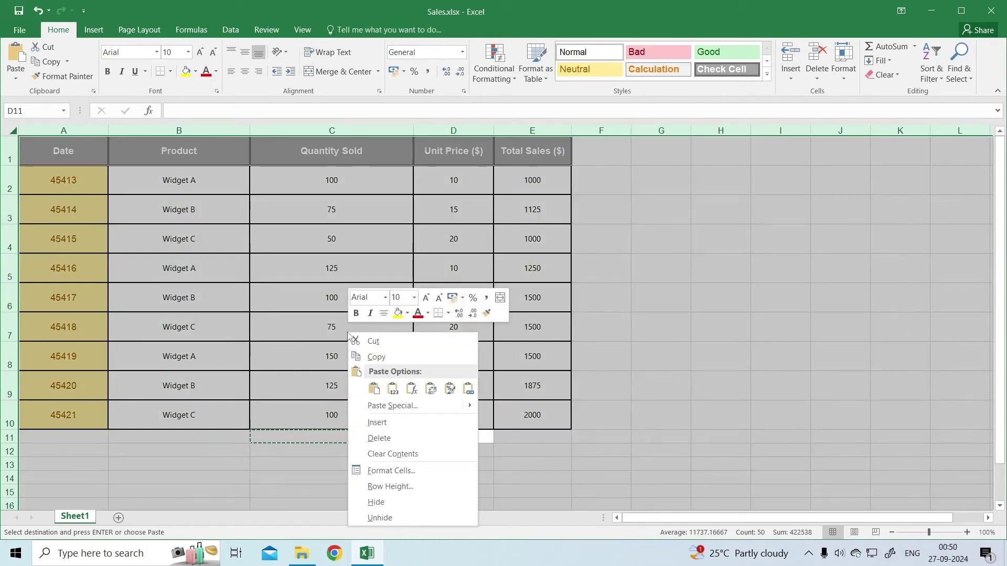
{"action": "left_click", "coordinate": [392, 361]}
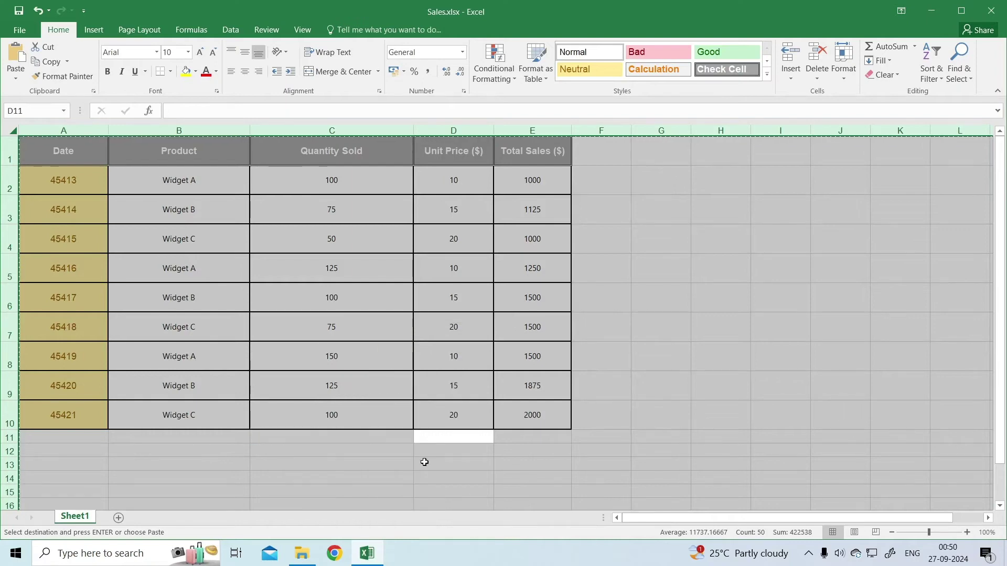
{"action": "left_click", "coordinate": [20, 30]}
{"action": "left_click", "coordinate": [41, 81]}
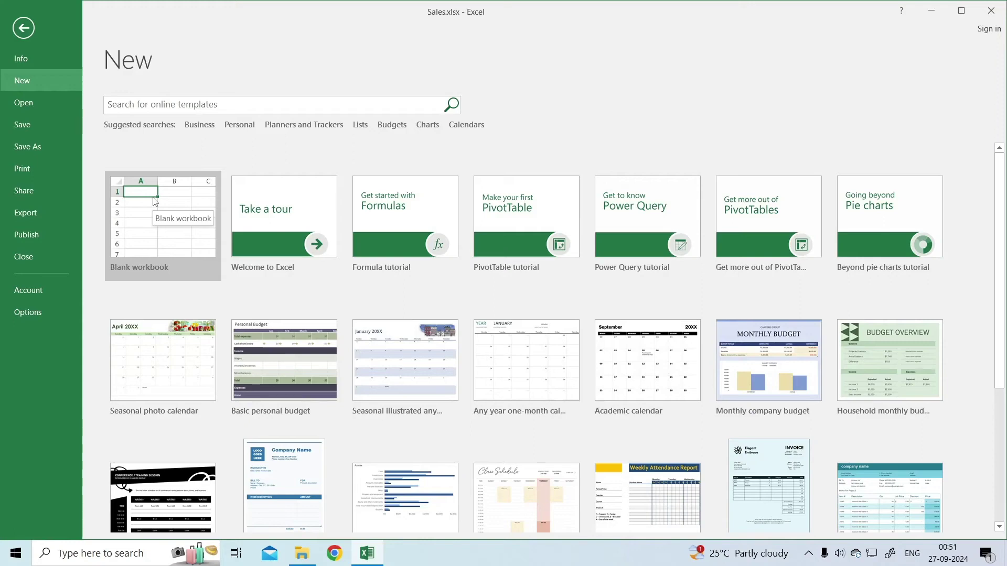
{"action": "left_click", "coordinate": [155, 202]}
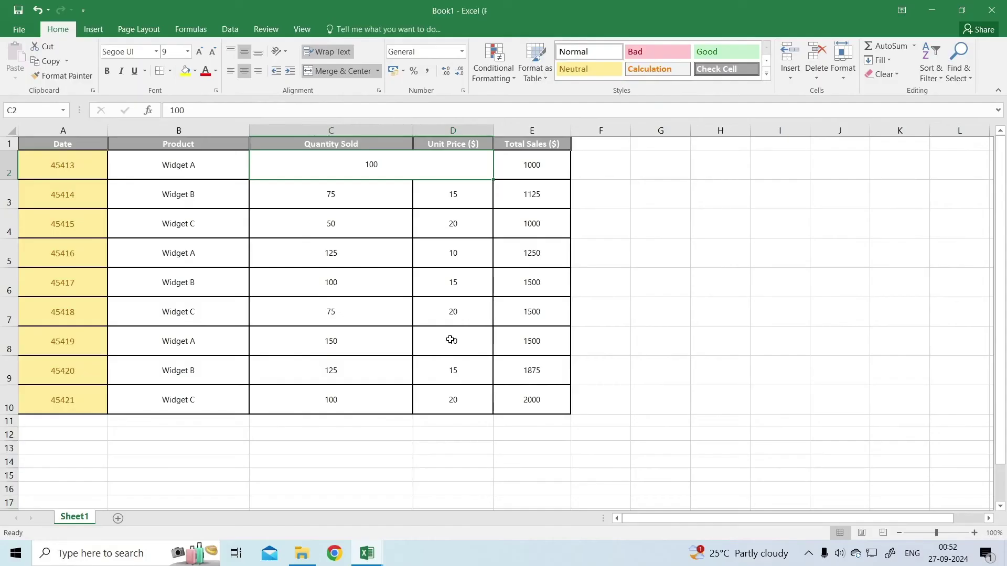
- Unmerge C2:D2 in Book1 so 100 sits in C2 and D2 is empty
{"action": "left_click", "coordinate": [472, 437]}
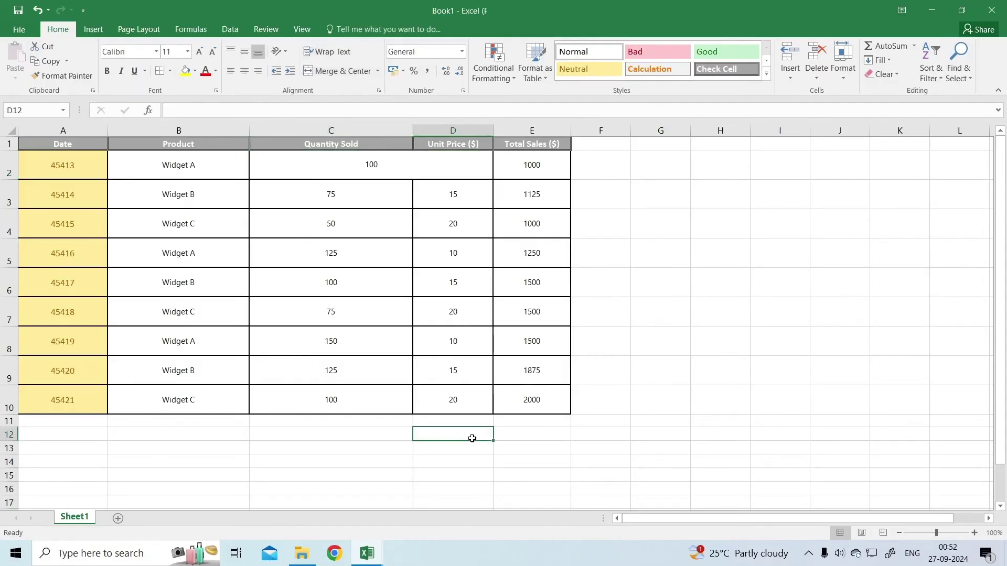
{"action": "left_click", "coordinate": [371, 166]}
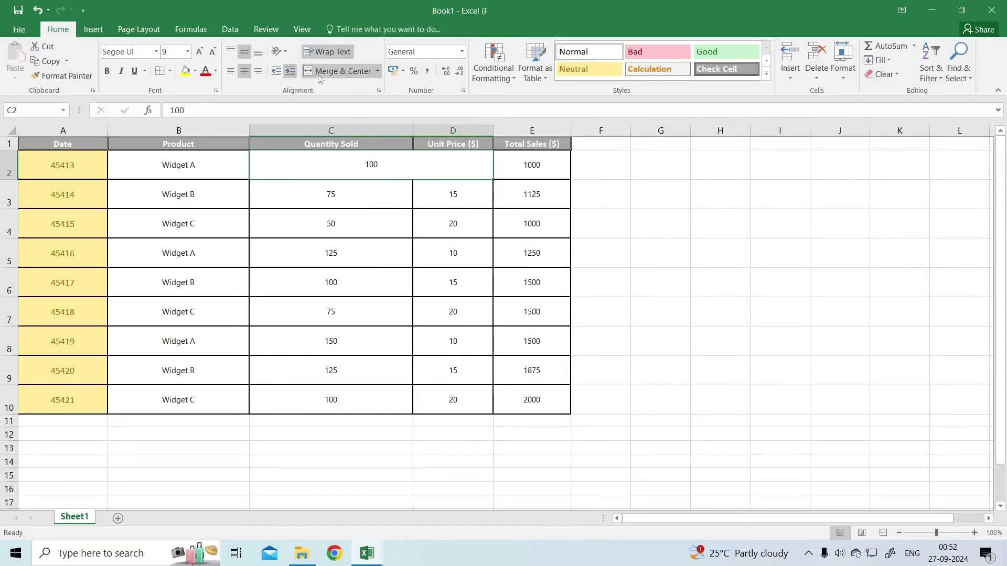
{"action": "left_click", "coordinate": [377, 72]}
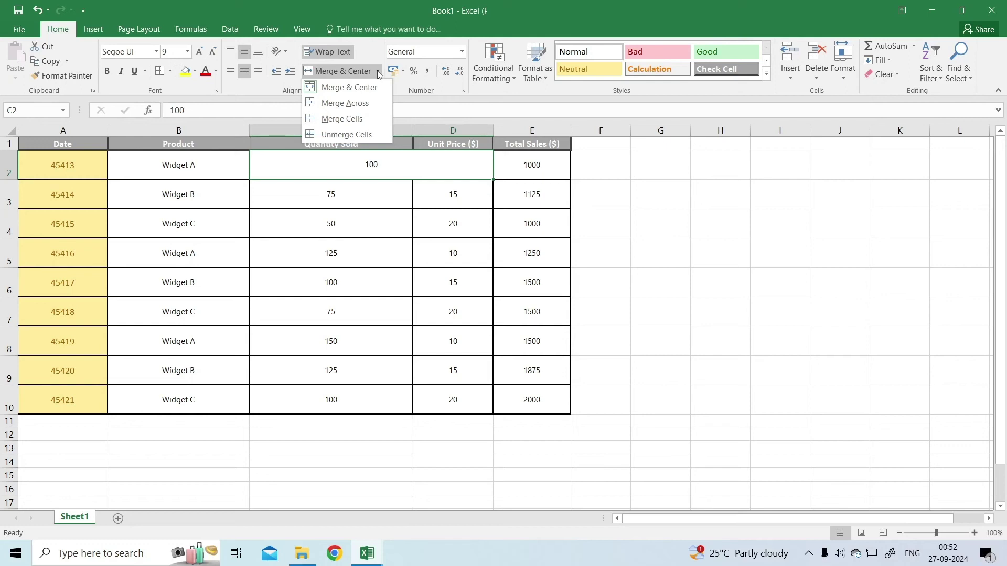
{"action": "left_click", "coordinate": [350, 135]}
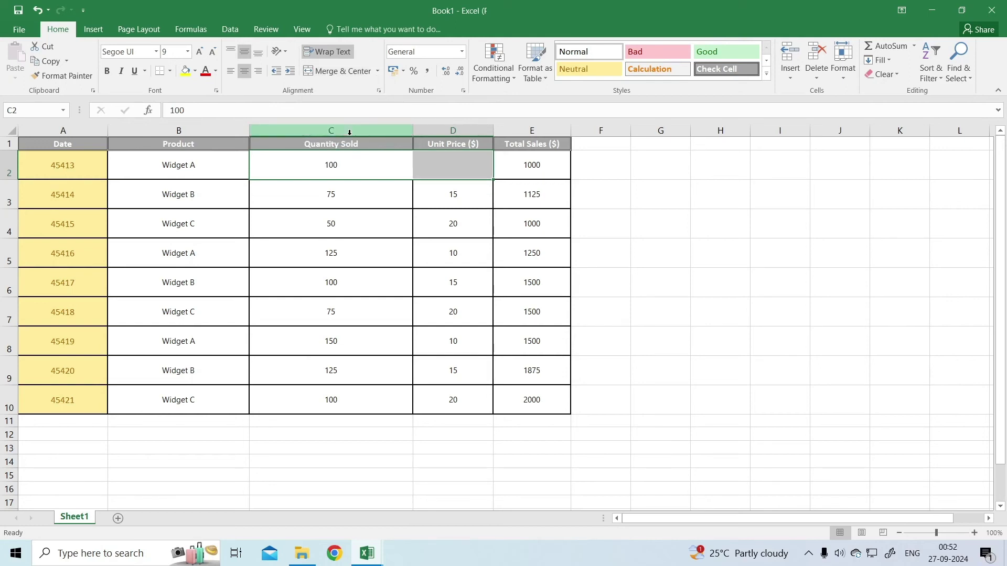